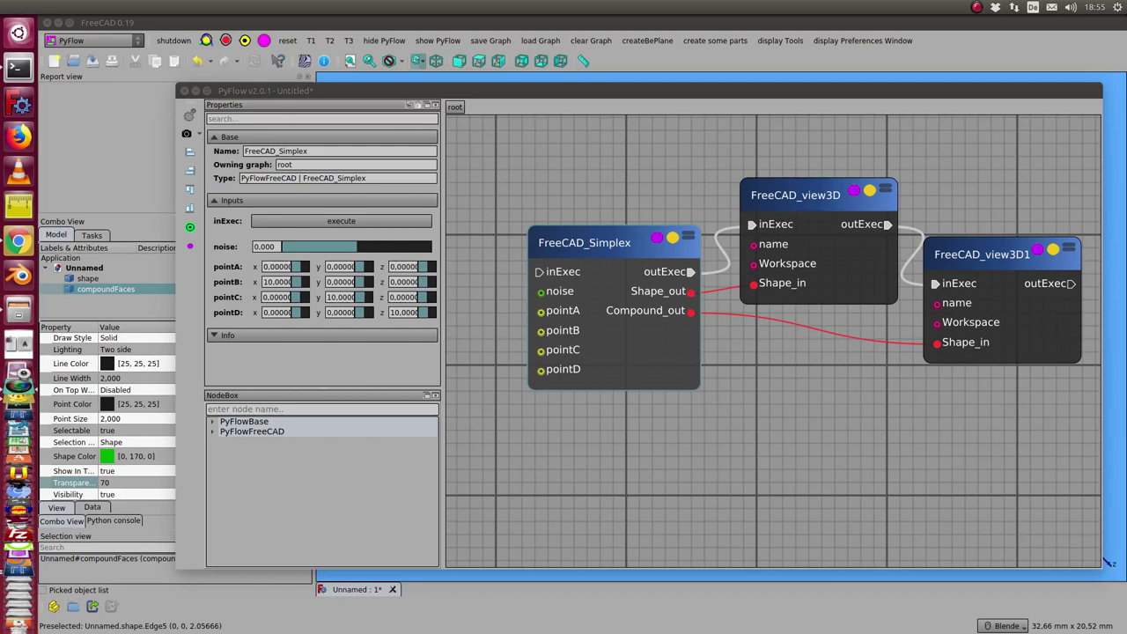
Step: Search 'sim' in the NodeBox and place a FreeCAD_Simplex node below the existing nodes as FreeCAD_Simplex2
left_click(222, 410)
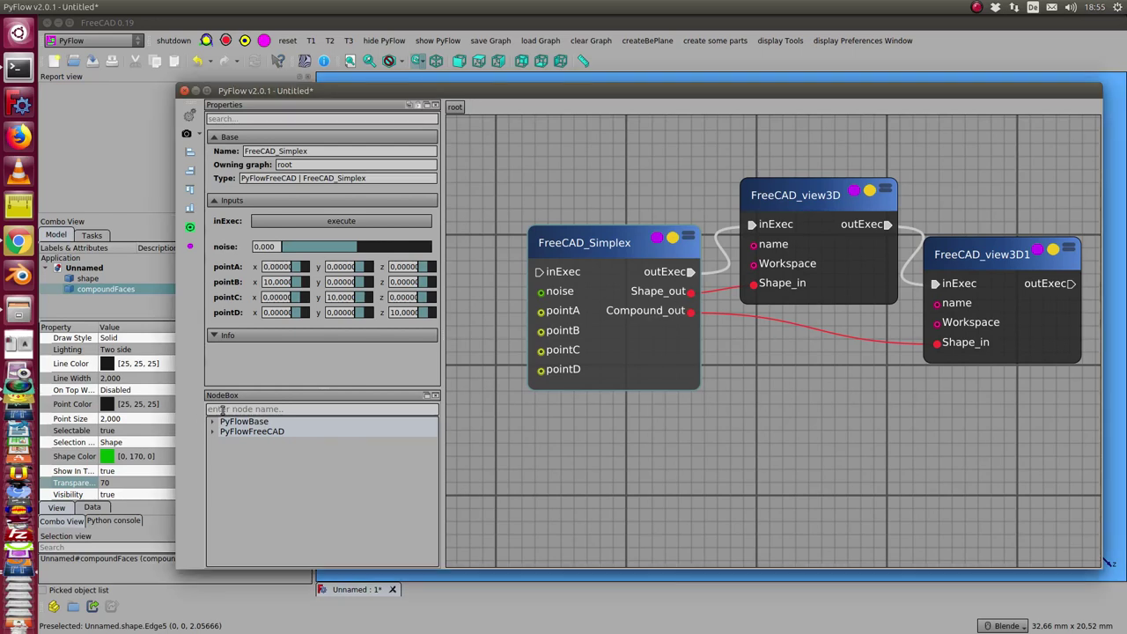
type("simp")
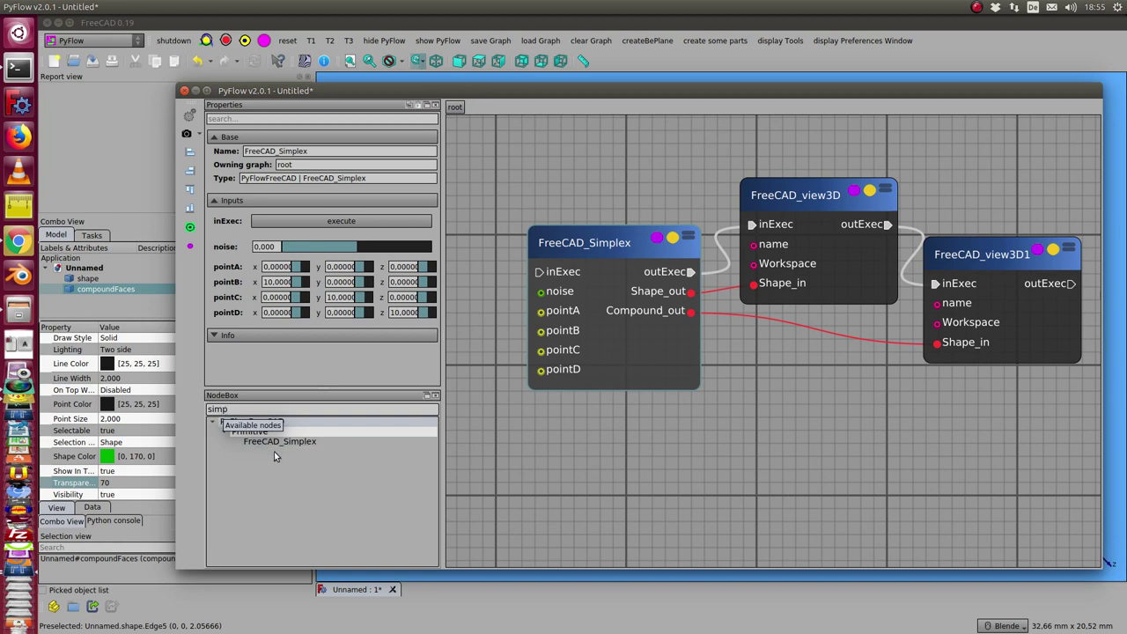
left_click(281, 443)
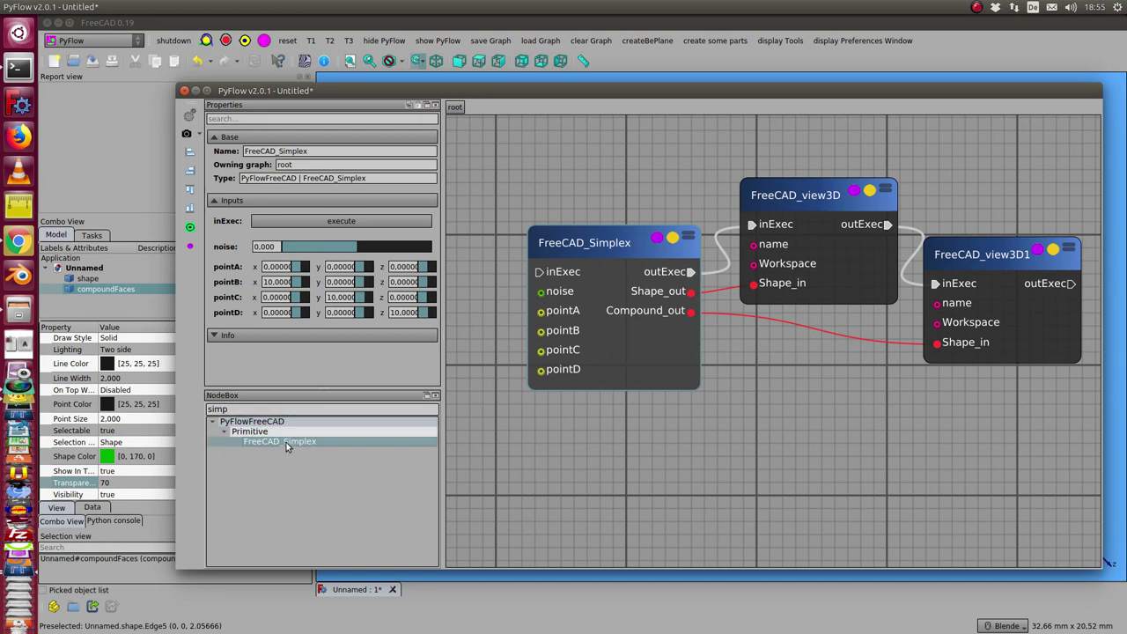
left_click_drag(287, 442, 747, 401)
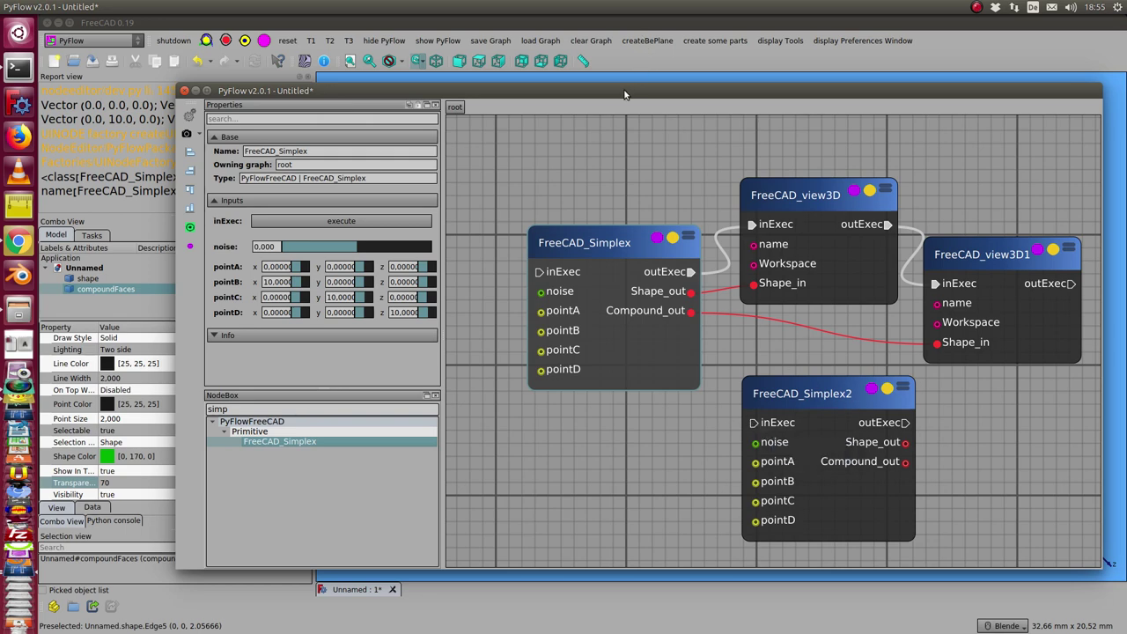
Step: Hide compoundFaces to reveal the purple tetrahedron underneath and orbit to view it
left_click_drag(625, 94, 925, 99)
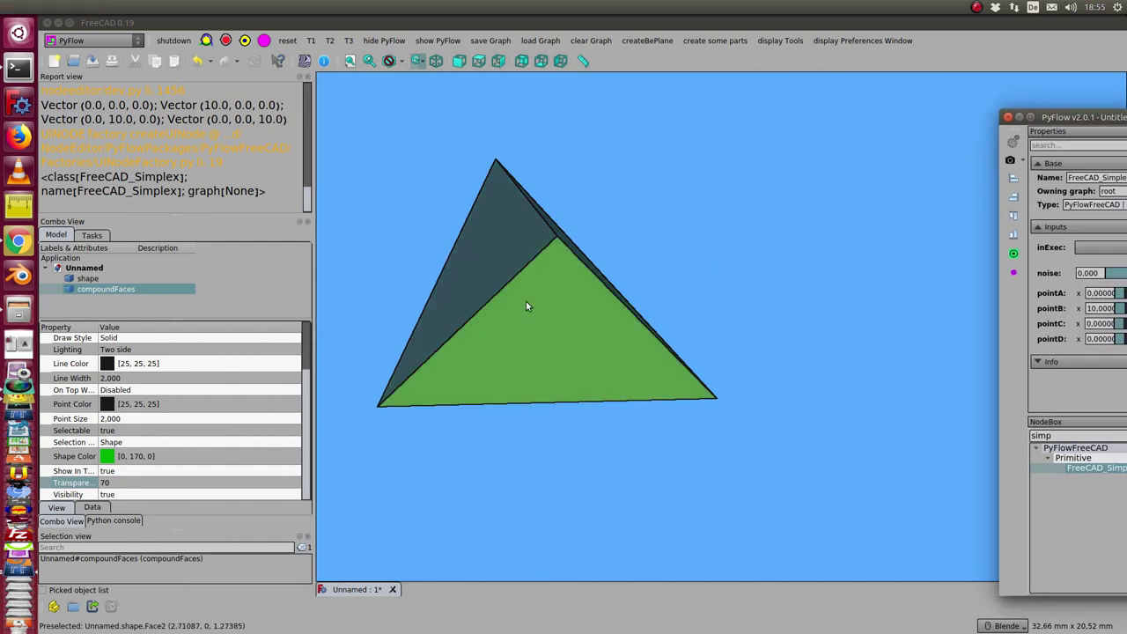
left_click(91, 288)
key("space")
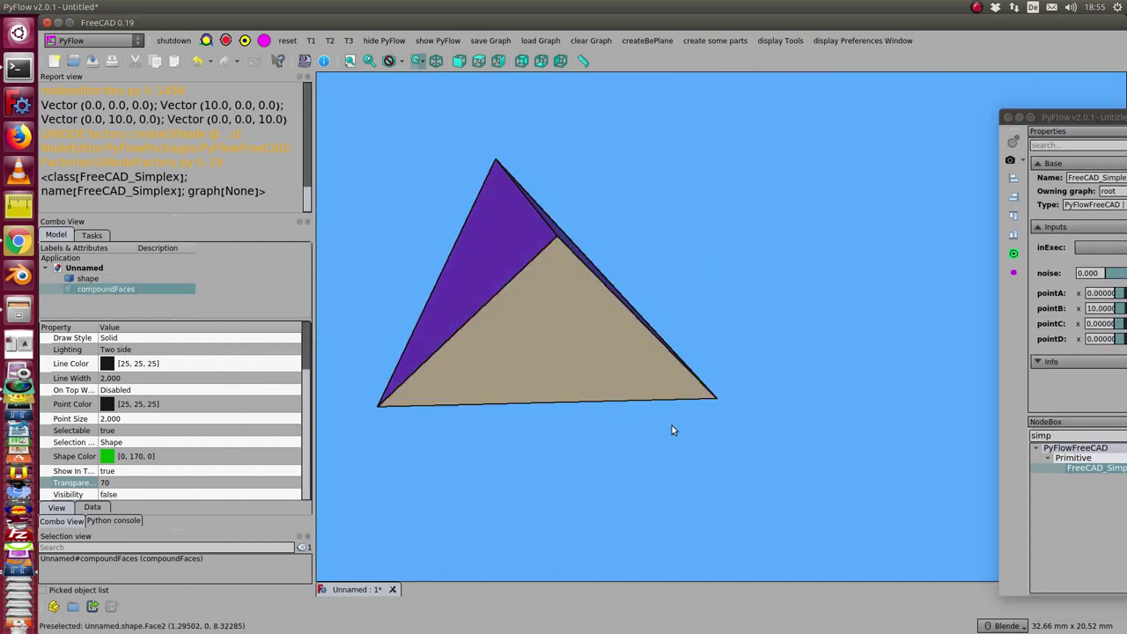
middle_click_drag(672, 426, 560, 370)
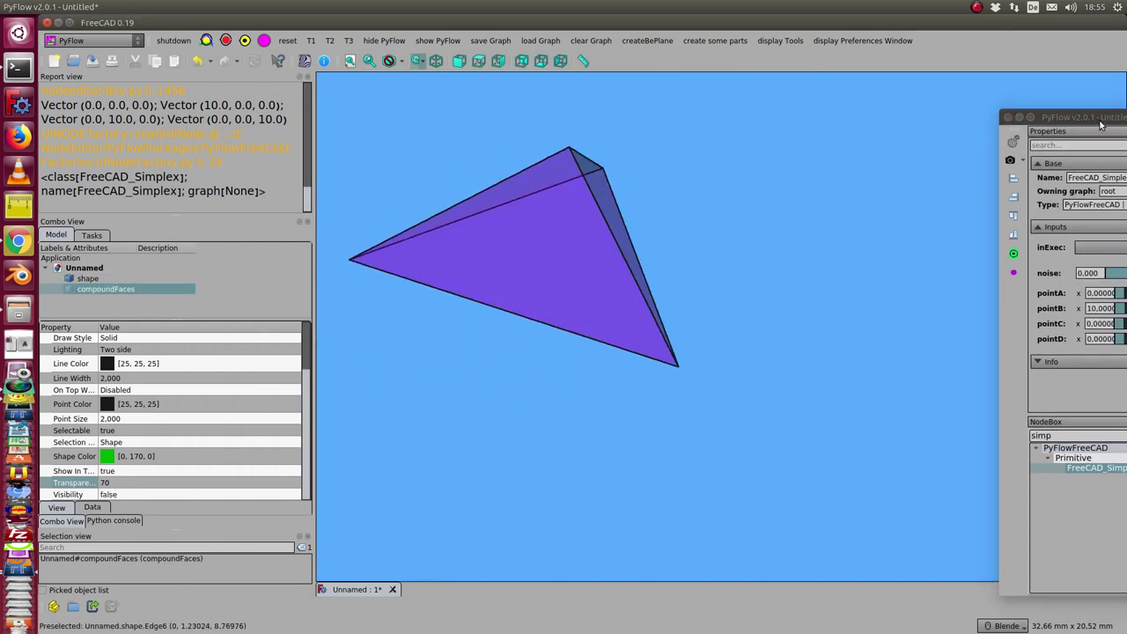
Step: Reposition the PyFlow editor to compare the node's points (0,0,0), (10,0,0), (0,10,0), (0,0,10) with the model
left_click_drag(1101, 125, 744, 90)
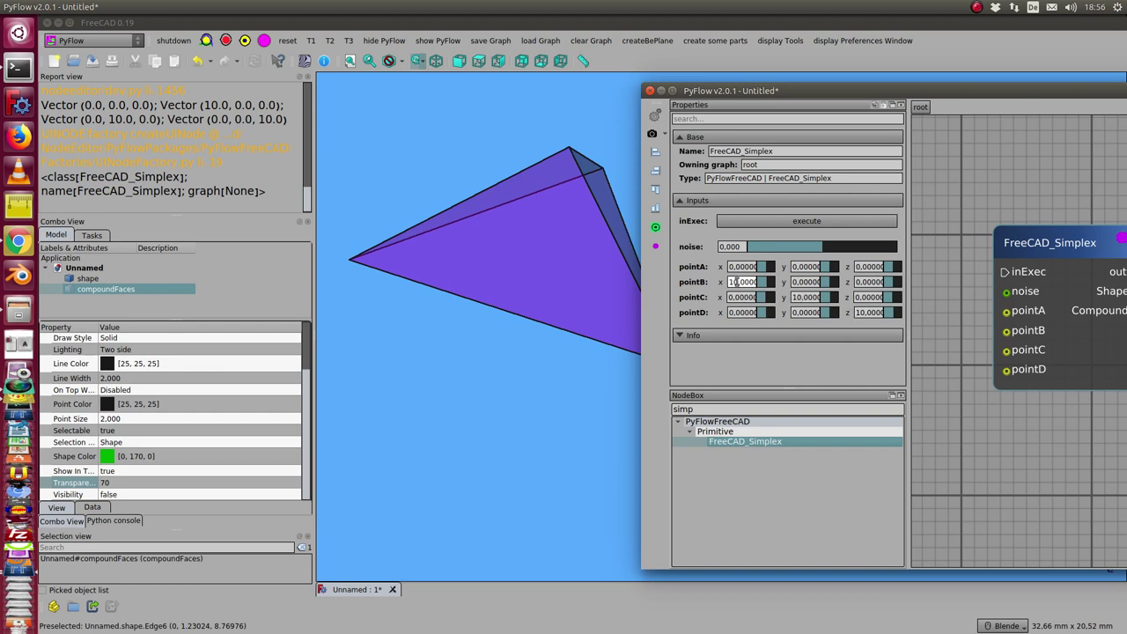
middle_click_drag(529, 412, 550, 304)
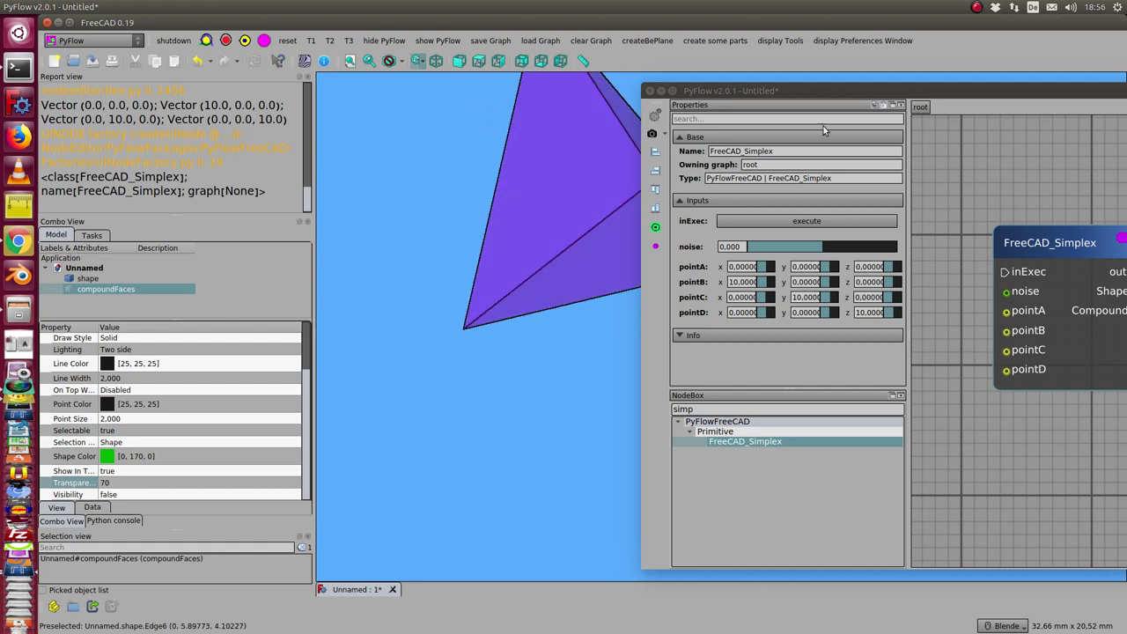
left_click_drag(851, 99, 978, 88)
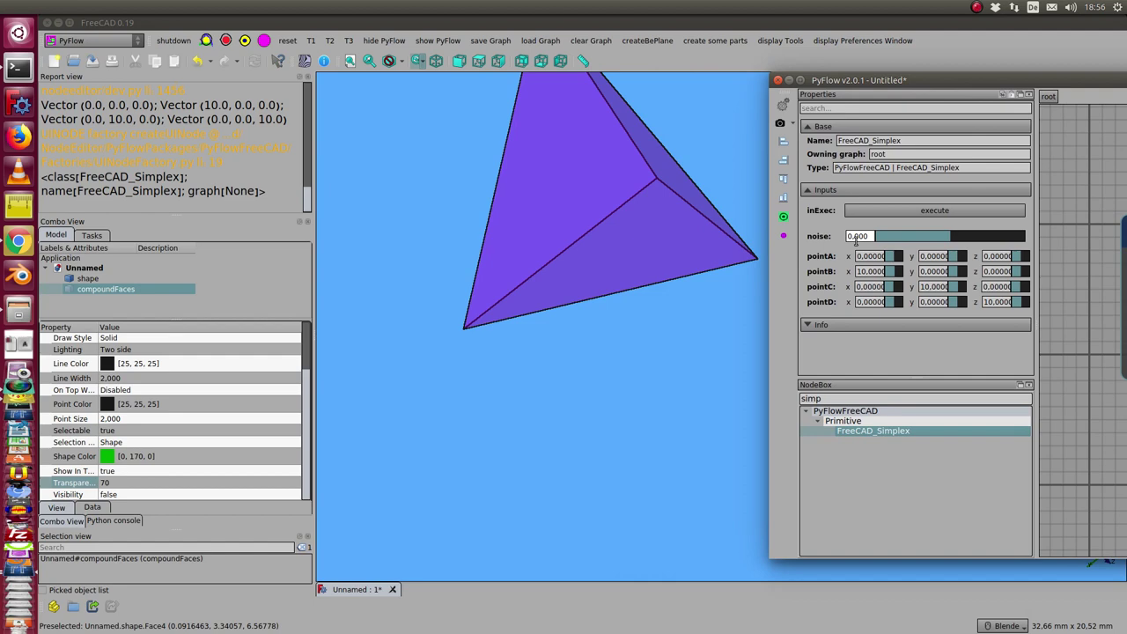
left_click_drag(950, 78, 665, 104)
Step: Select shape and compoundFaces in the tree, then orbit the visible green tetrahedron
left_click_drag(755, 105, 664, 102)
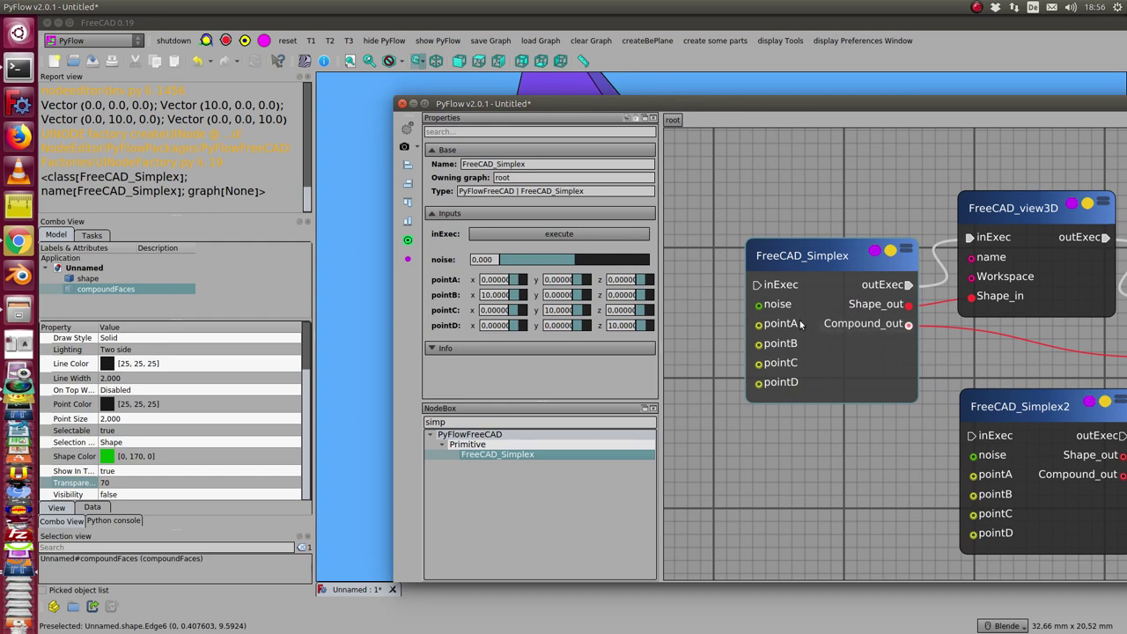
left_click(87, 278)
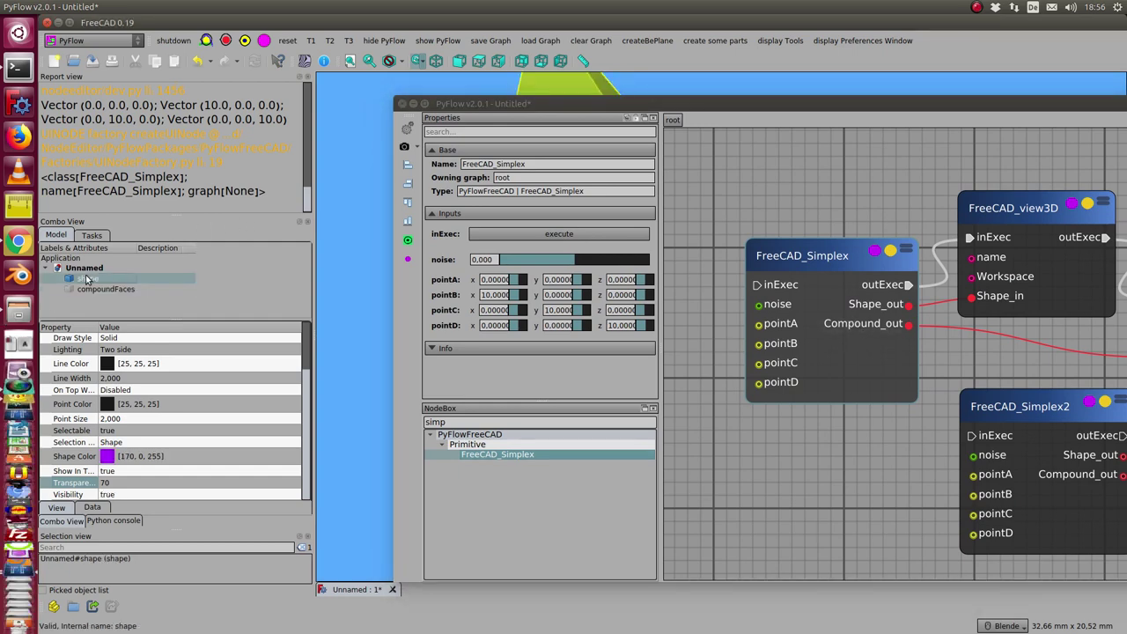
left_click(97, 289)
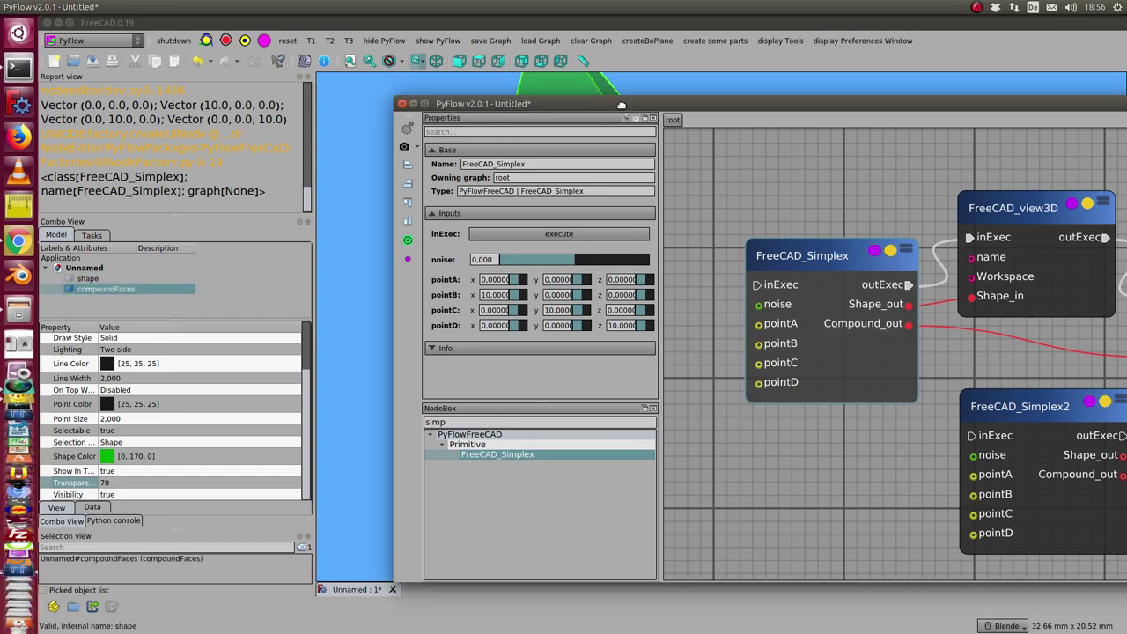
left_click_drag(613, 103, 1048, 95)
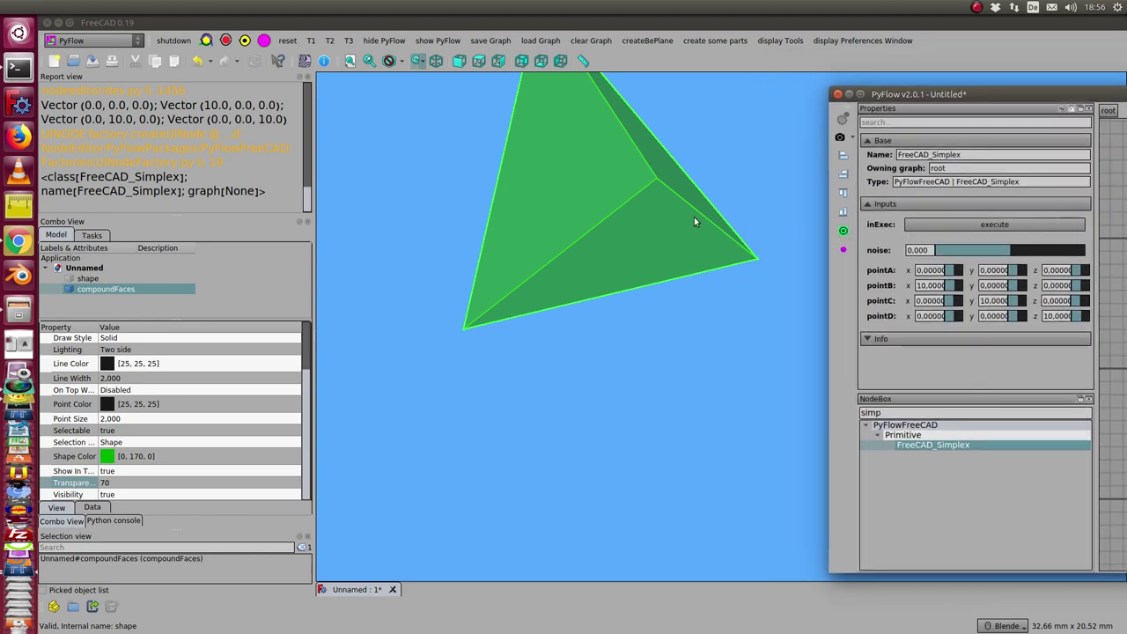
middle_click_drag(637, 361, 635, 423)
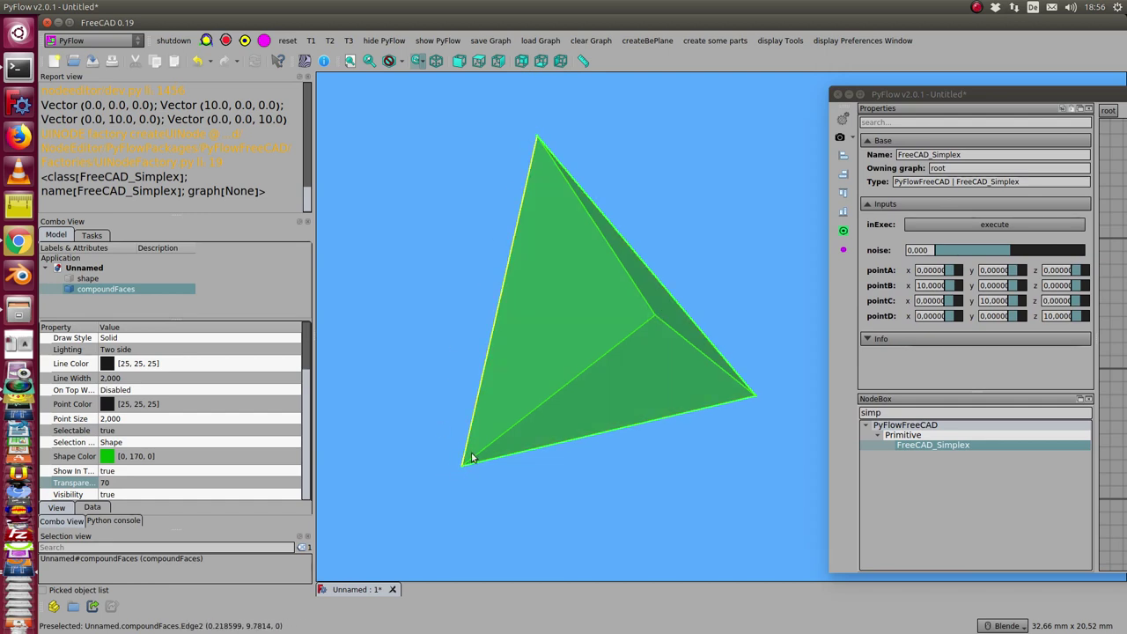
Step: Scroll the FreeCAD_Simplex noise up to 4 and orbit the displaced green faces, solid at tolerance 39
left_click(932, 250)
scroll(932, 250, "up", 1)
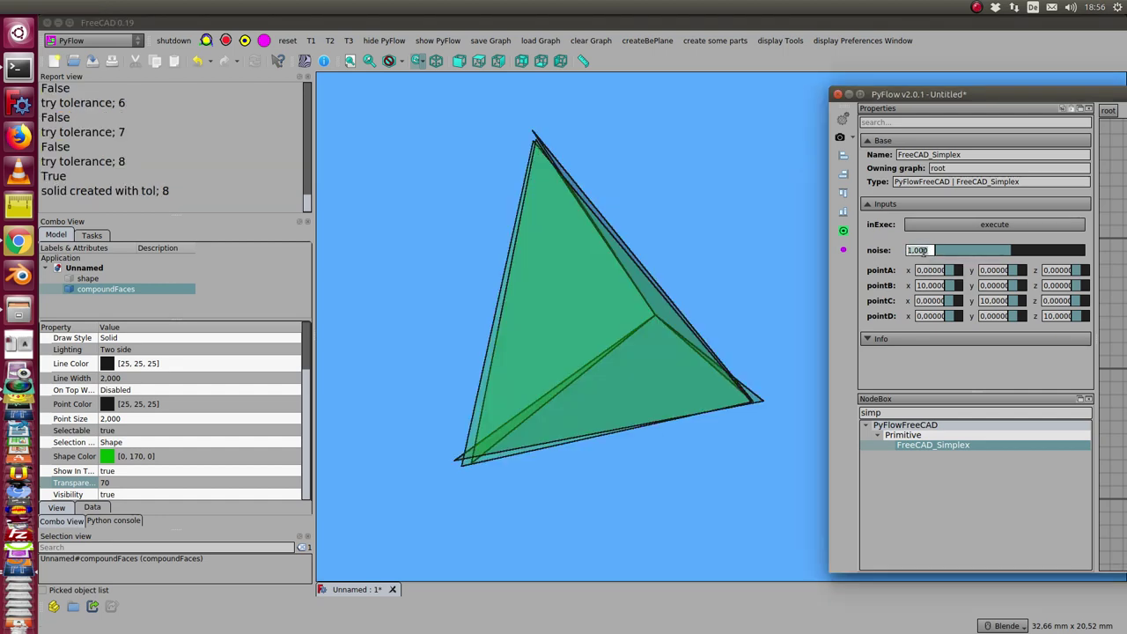
middle_click_drag(523, 371, 678, 198)
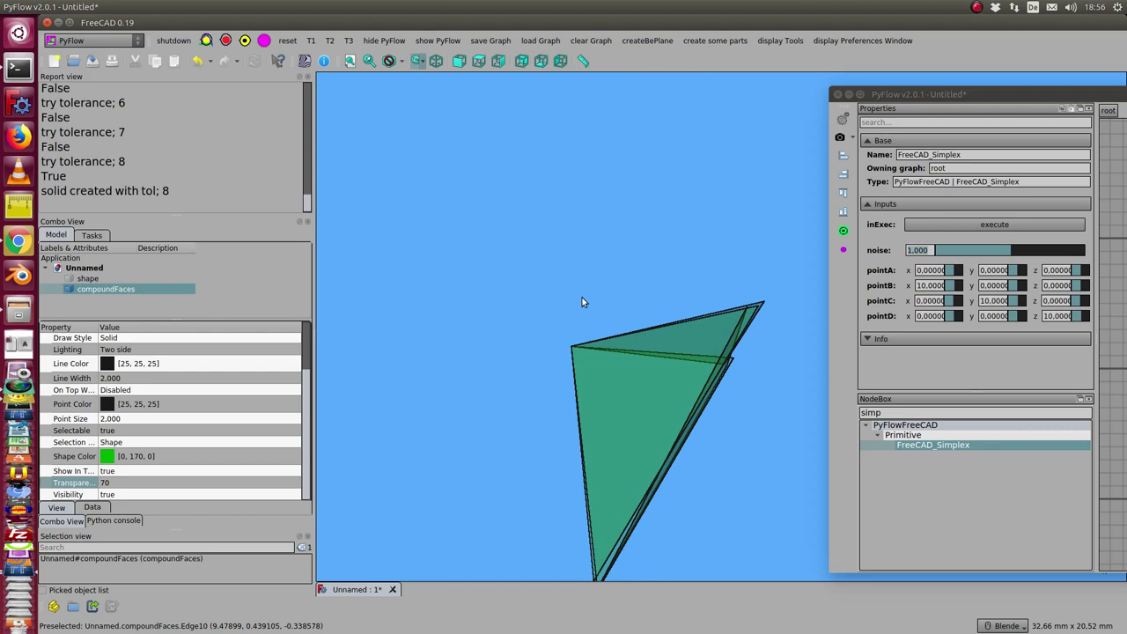
middle_click_drag(582, 305, 756, 243)
left_click(928, 250)
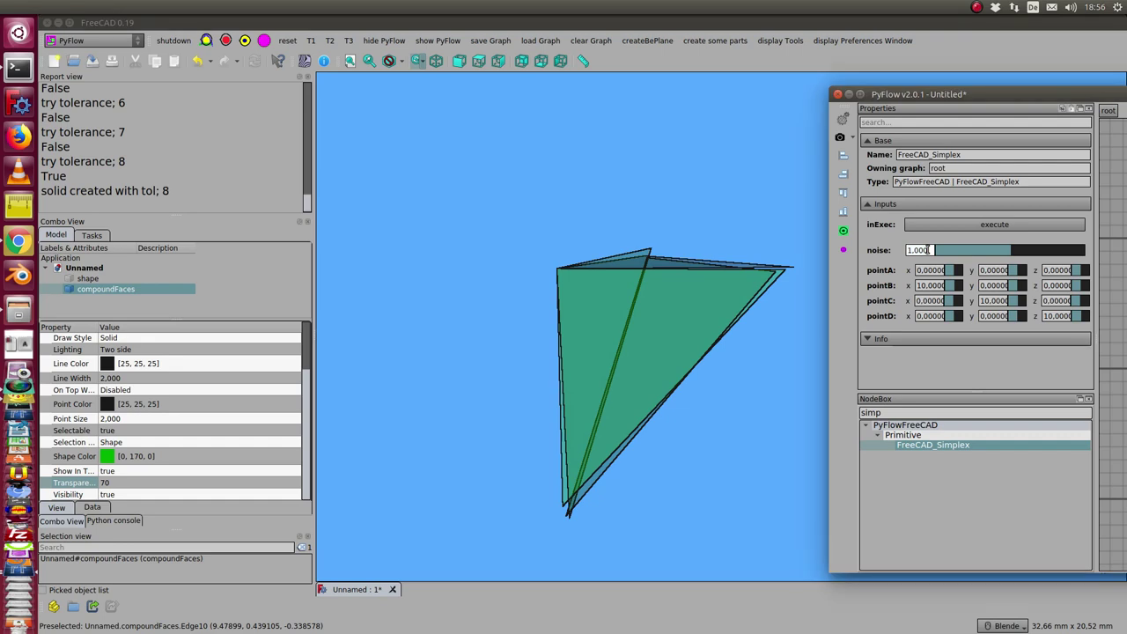
scroll(928, 250, "up", 2)
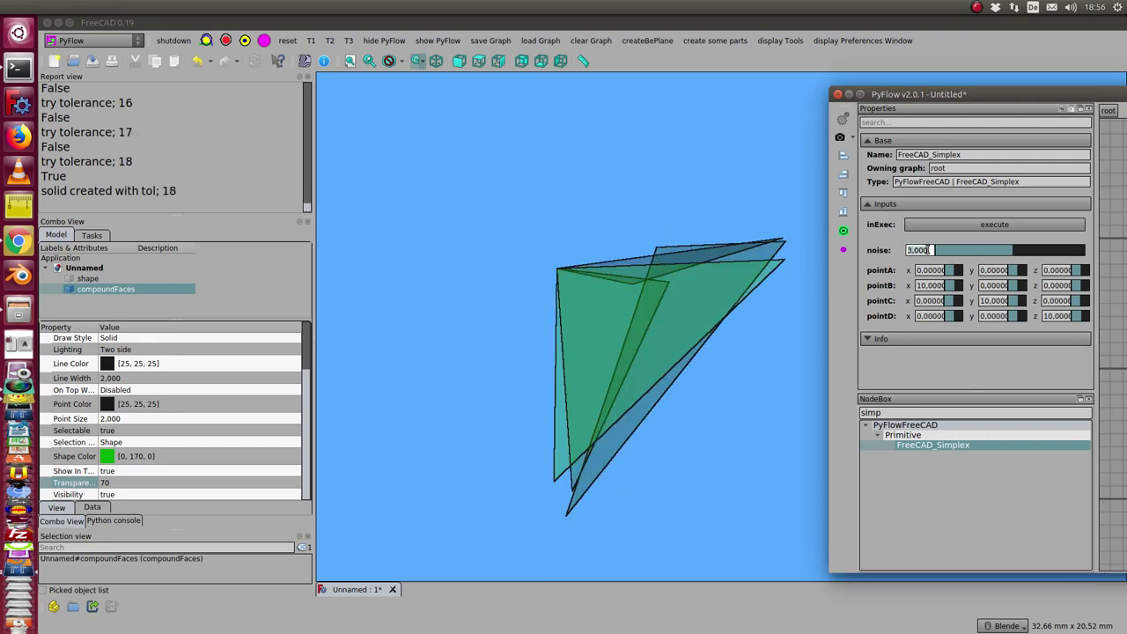
scroll(929, 250, "up", 1)
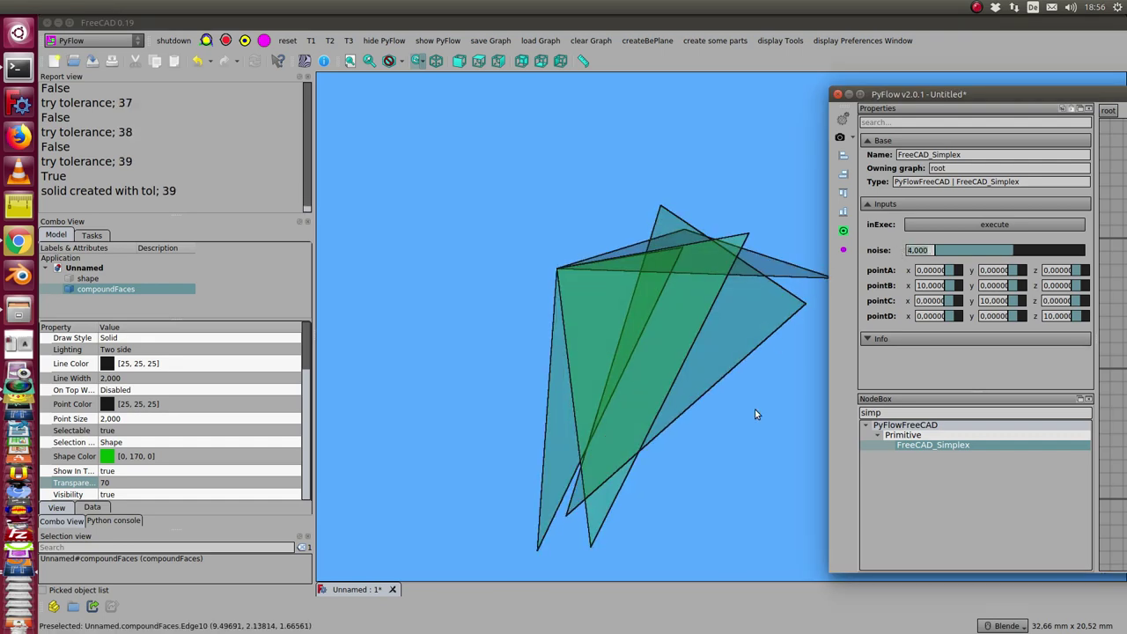
middle_click_drag(755, 409, 657, 420)
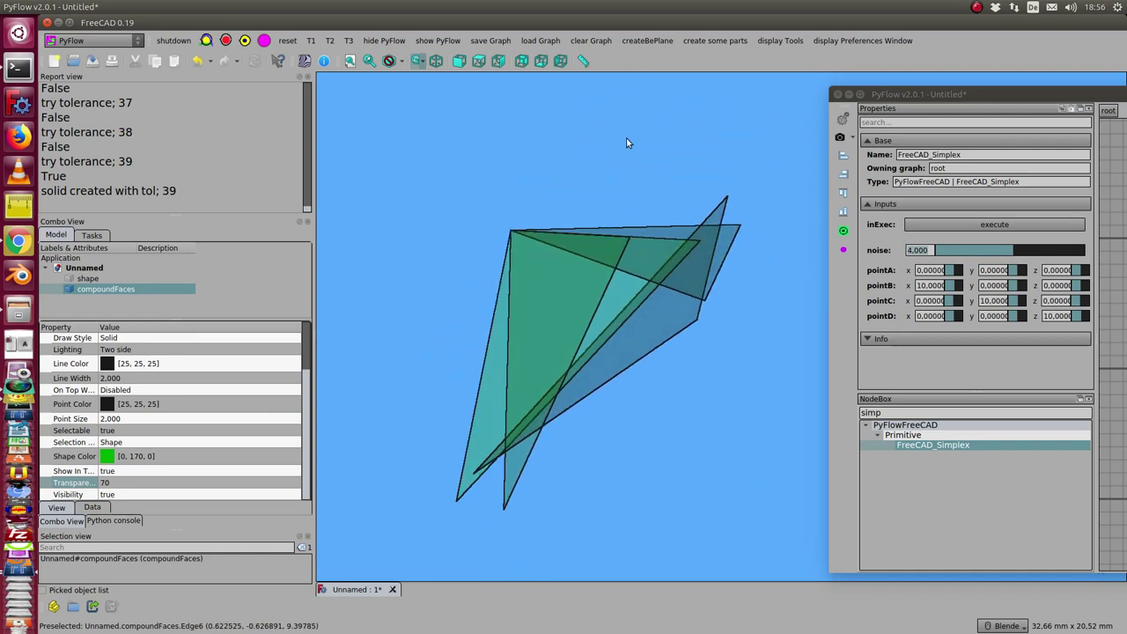
middle_click_drag(626, 141, 719, 149)
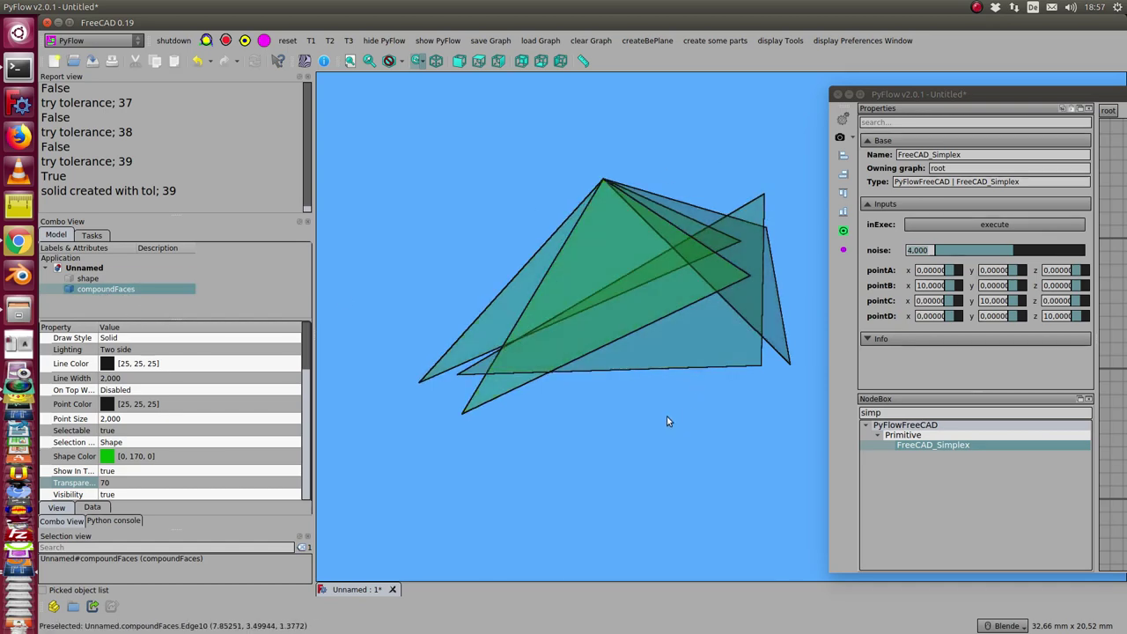
Step: Show the tolerance-built shape solid alongside the face compound and check the node graph
left_click(82, 280)
key("space")
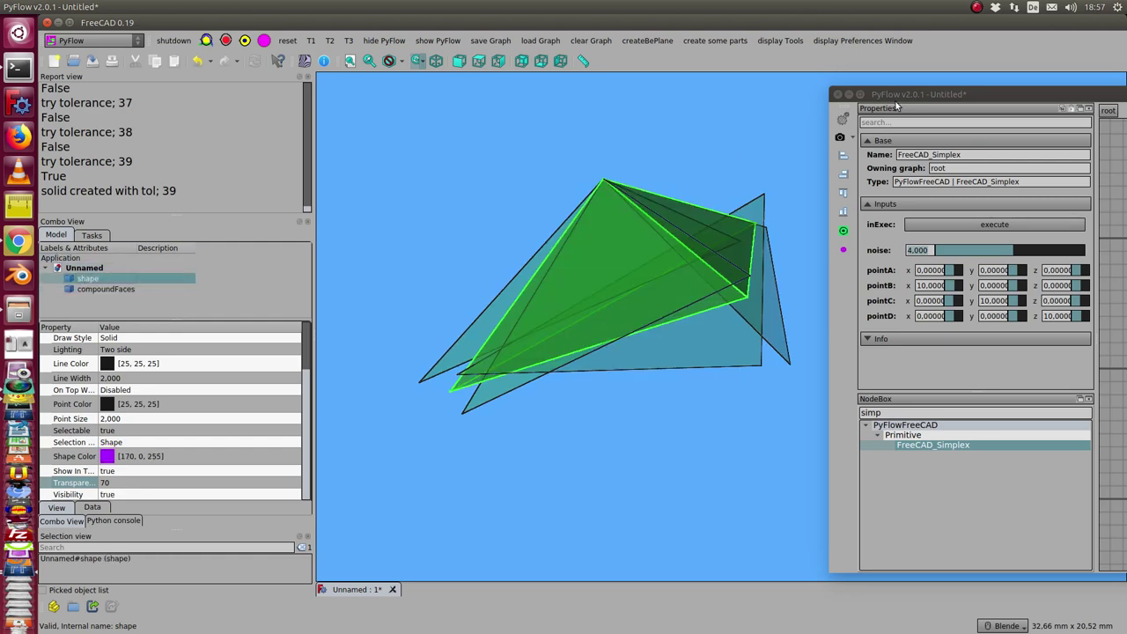
left_click_drag(1001, 86, 247, 73)
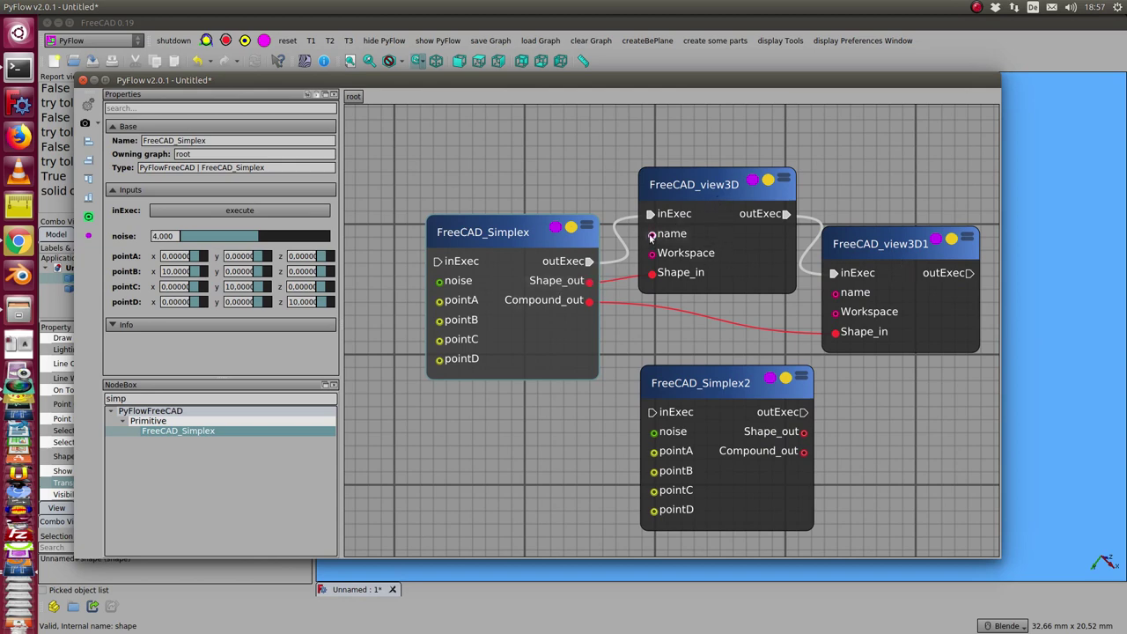
left_click_drag(639, 83, 1123, 86)
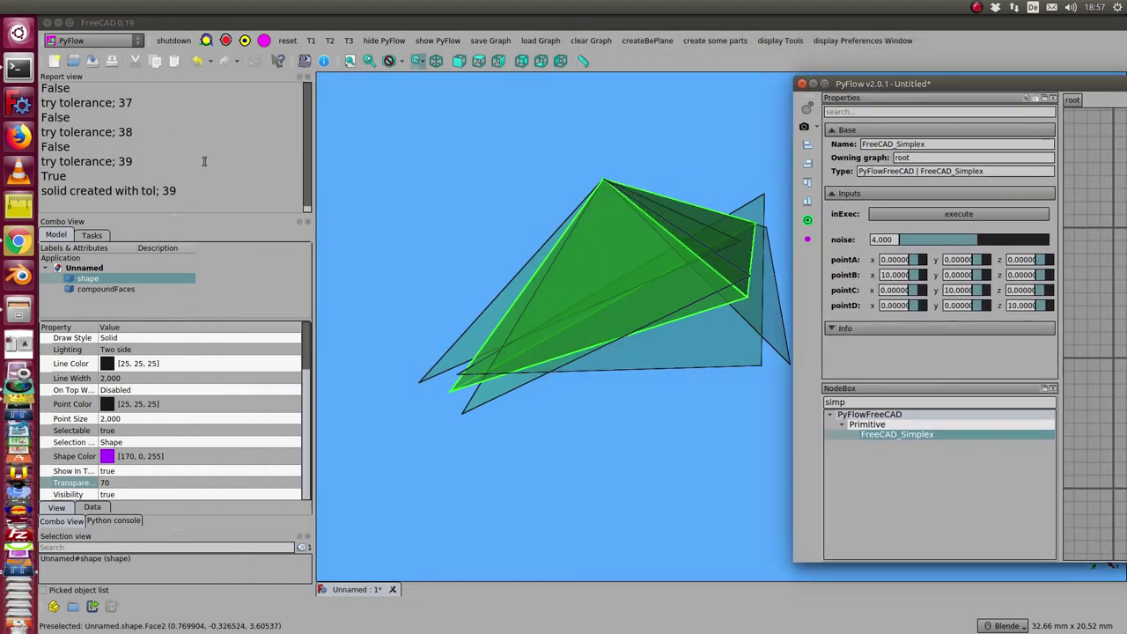
Step: Enlarge the Report view to review tolerance attempts 30–38 failing before tol 39 succeeds
left_click_drag(157, 215, 147, 237)
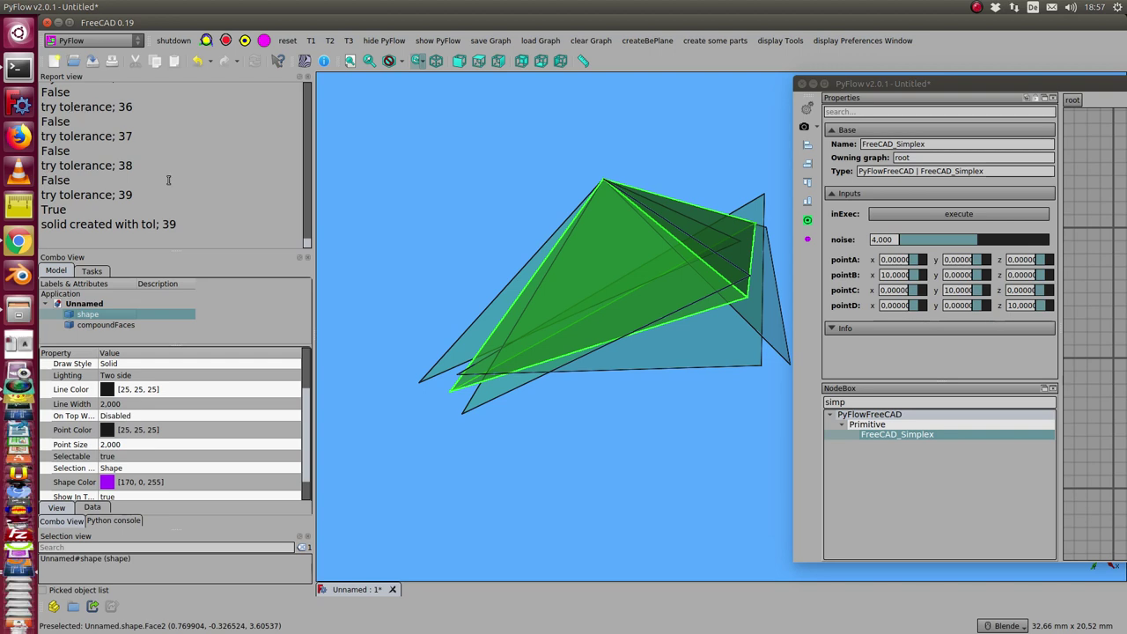
scroll(168, 180, "up", 4)
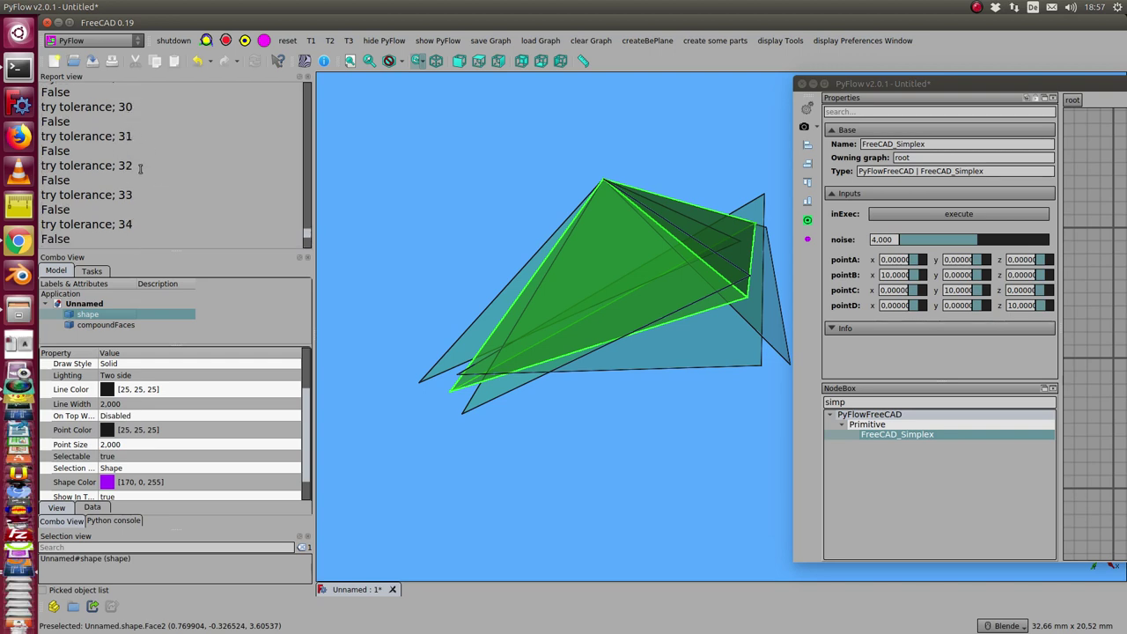
scroll(146, 166, "down", 4)
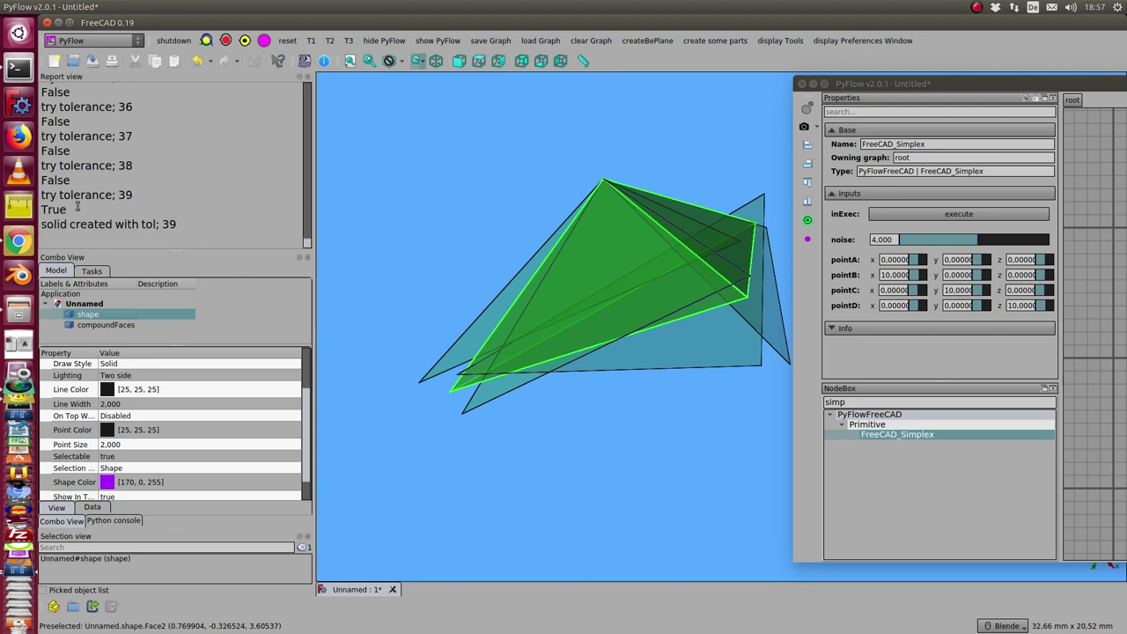
Step: Step the simplex noise from 3 up to 9 and orbit the resulting tol-50 solid
left_click(884, 240)
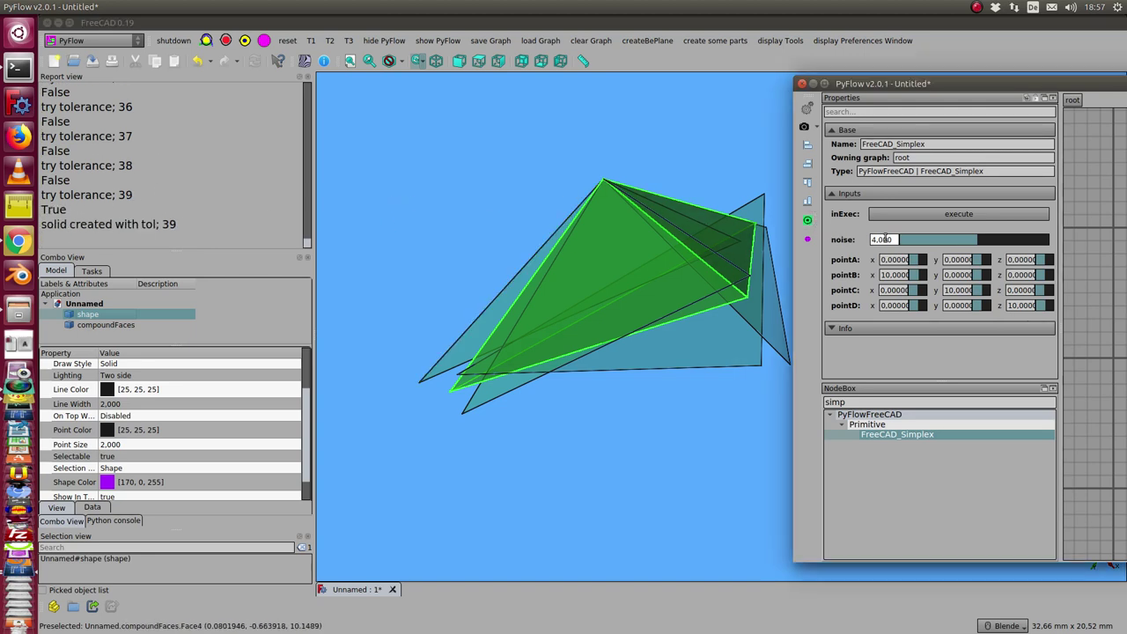
scroll(884, 240, "down", 1)
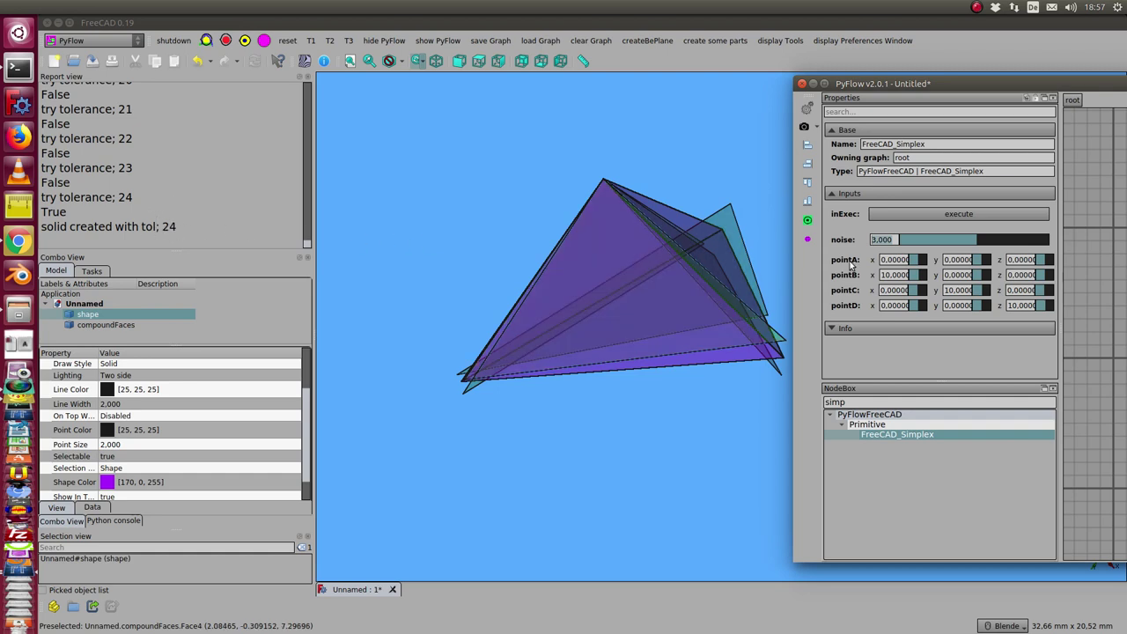
scroll(892, 239, "up", 1)
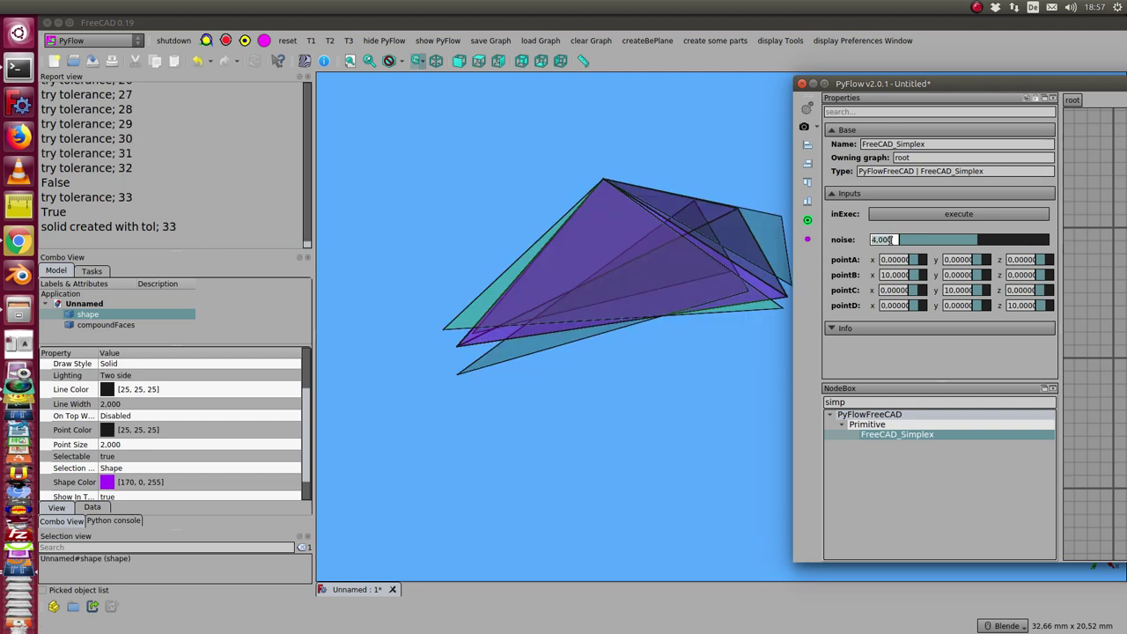
scroll(893, 239, "up", 1)
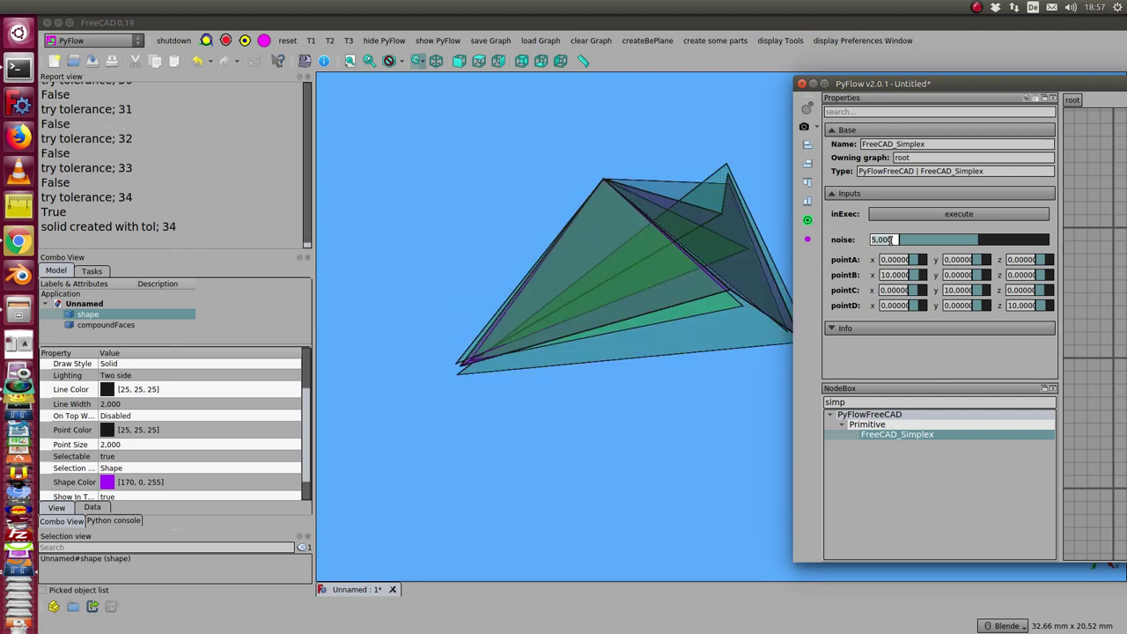
scroll(893, 239, "up", 1)
scroll(892, 240, "up", 1)
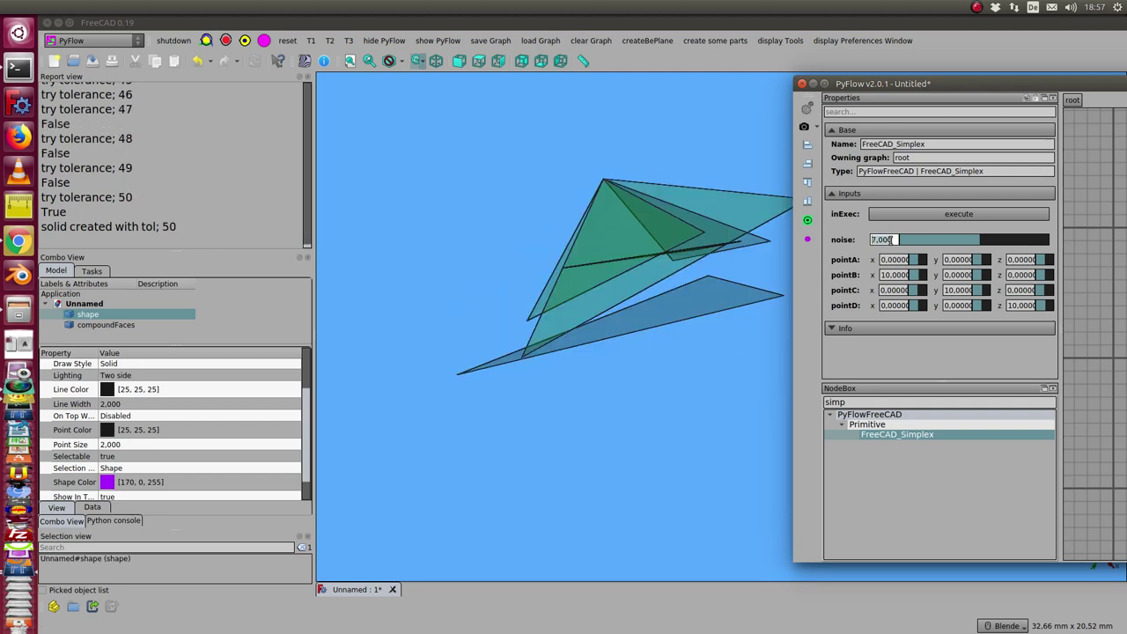
scroll(892, 240, "up", 1)
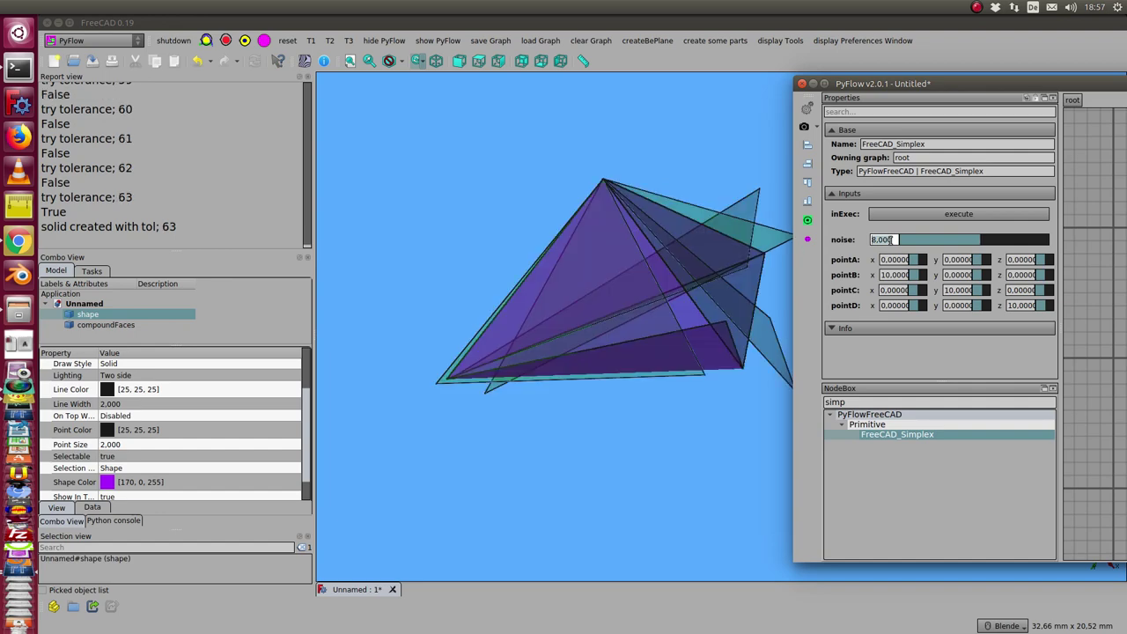
scroll(892, 240, "up", 1)
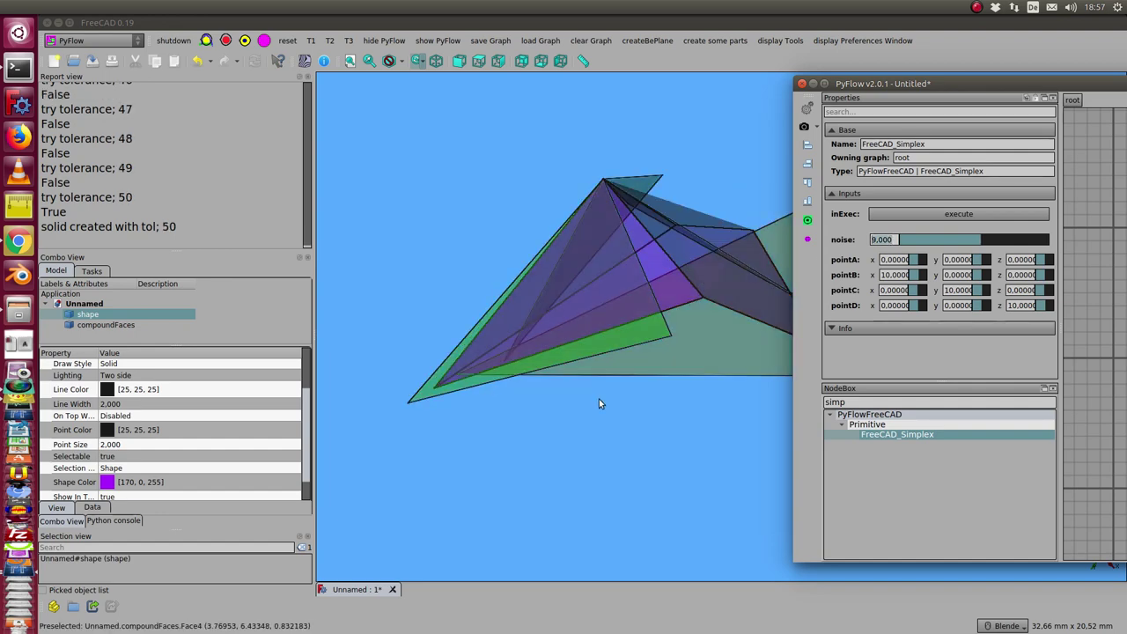
middle_click_drag(599, 399, 580, 263)
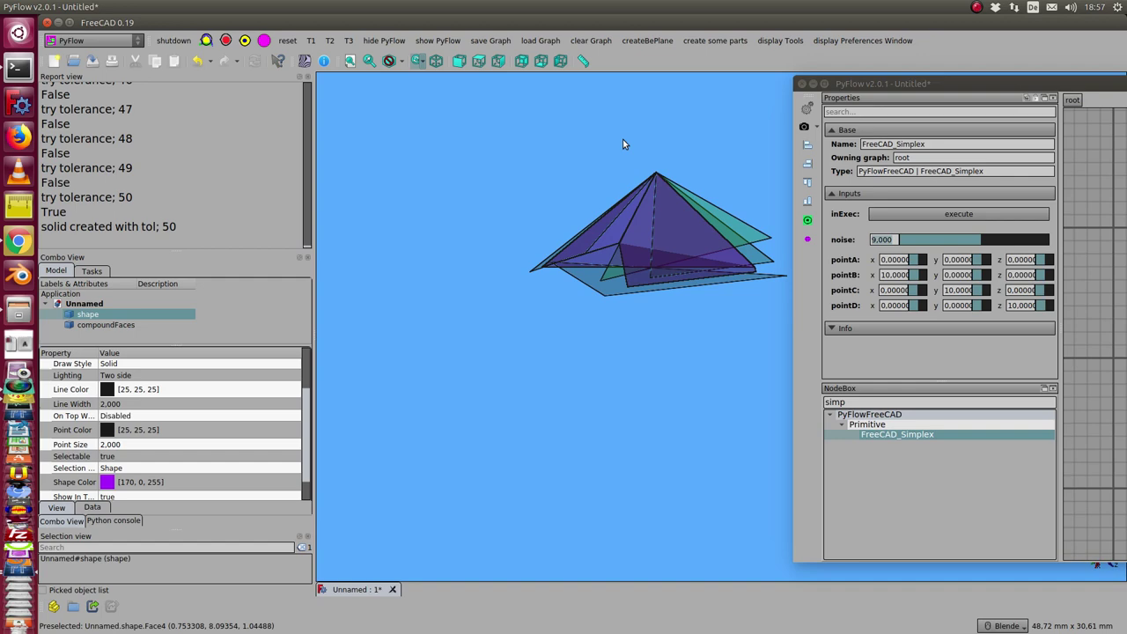
middle_click_drag(669, 229, 687, 264)
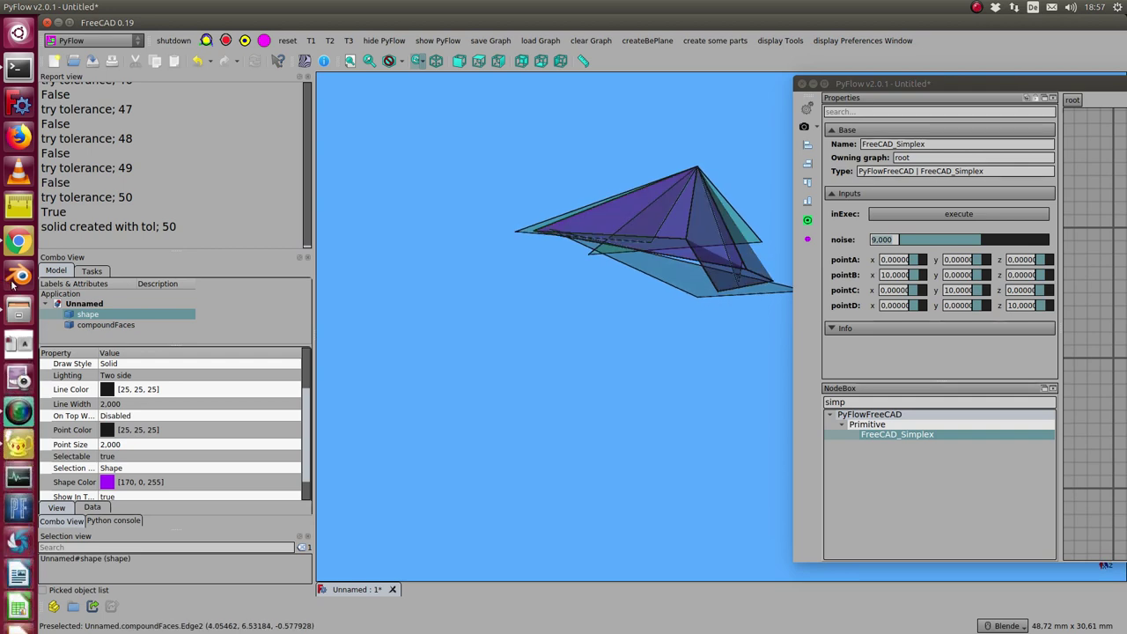
Step: Hide compoundFaces so the solid is shown alone, and orbit to inspect it
left_click(115, 325)
key("space")
middle_click_drag(385, 307, 528, 291)
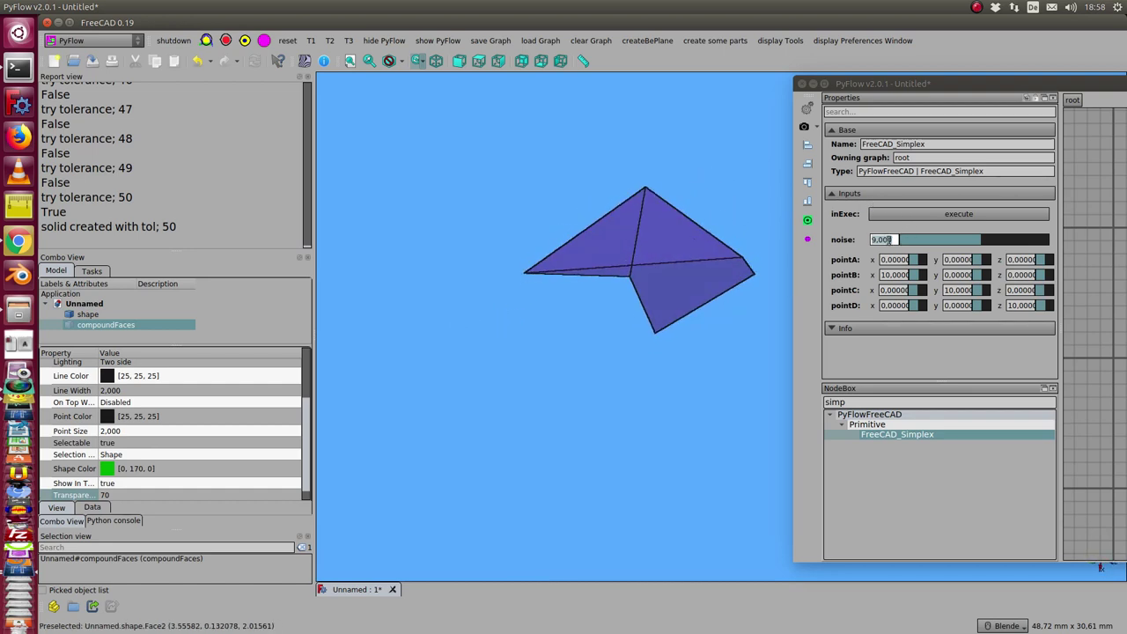
Step: Try noise 10, where no solid forms, then enter 9 as the noise value
left_click(887, 239)
scroll(887, 239, "up", 1)
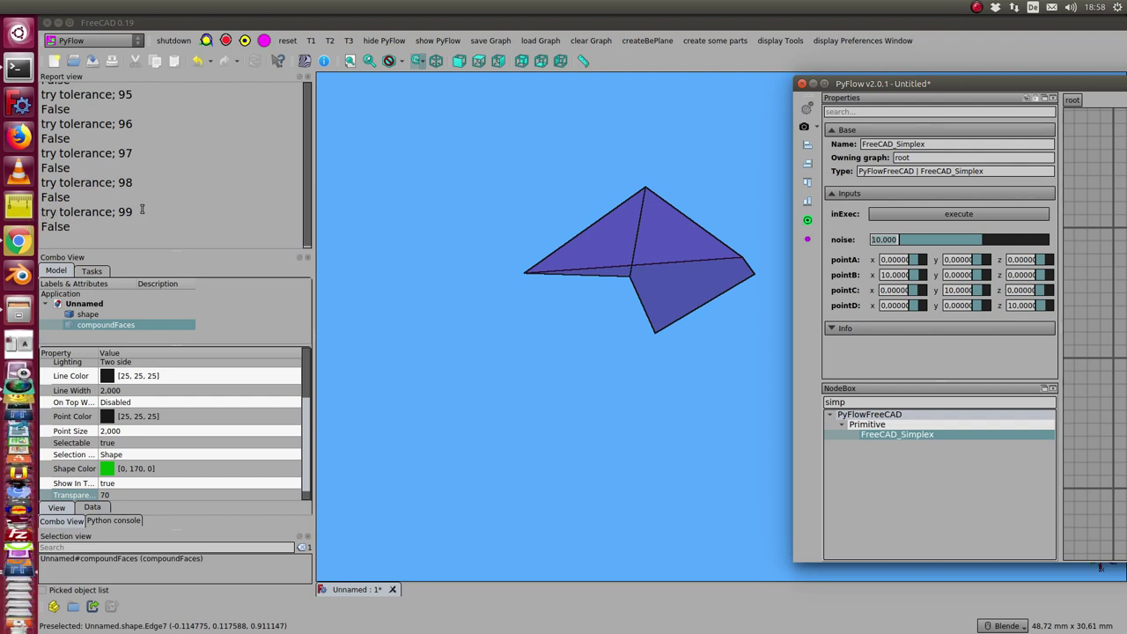
double_click(885, 240)
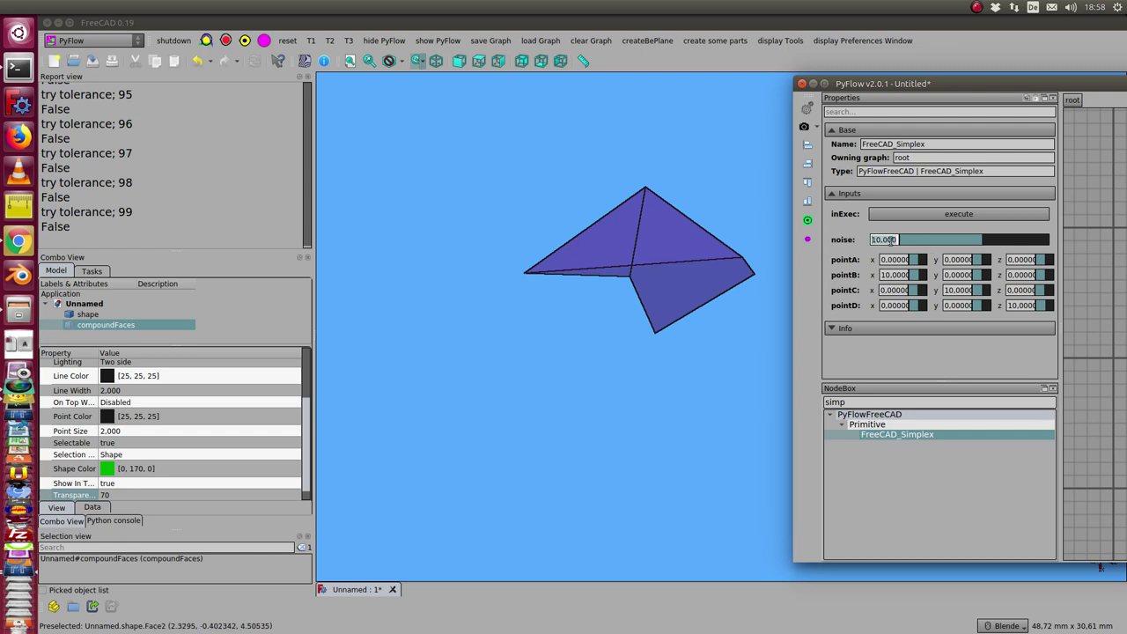
type("9")
key("Return")
Step: Lower the noise to 6 and orbit the intact pyramid solid created at tolerance 54
scroll(887, 239, "down", 2)
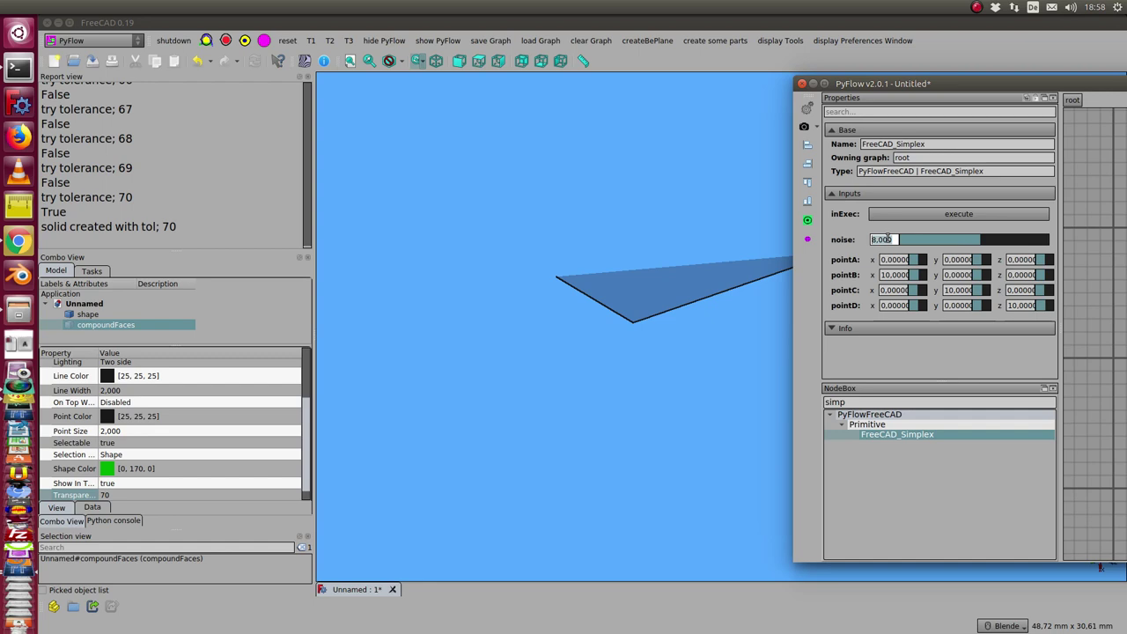
scroll(887, 239, "down", 1)
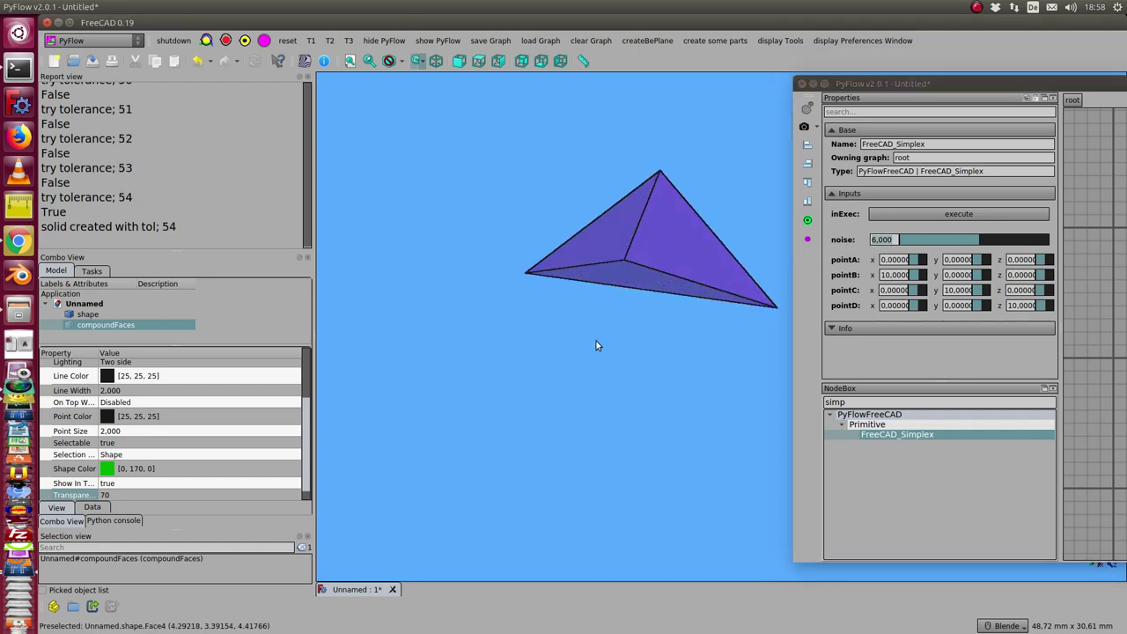
middle_click_drag(596, 341, 622, 370)
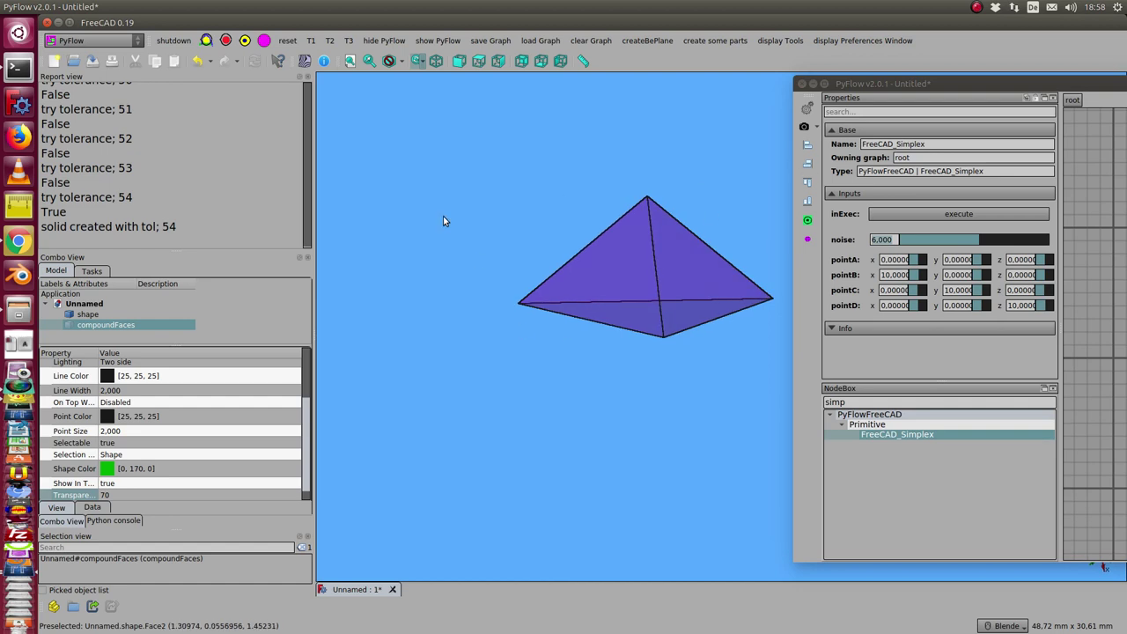